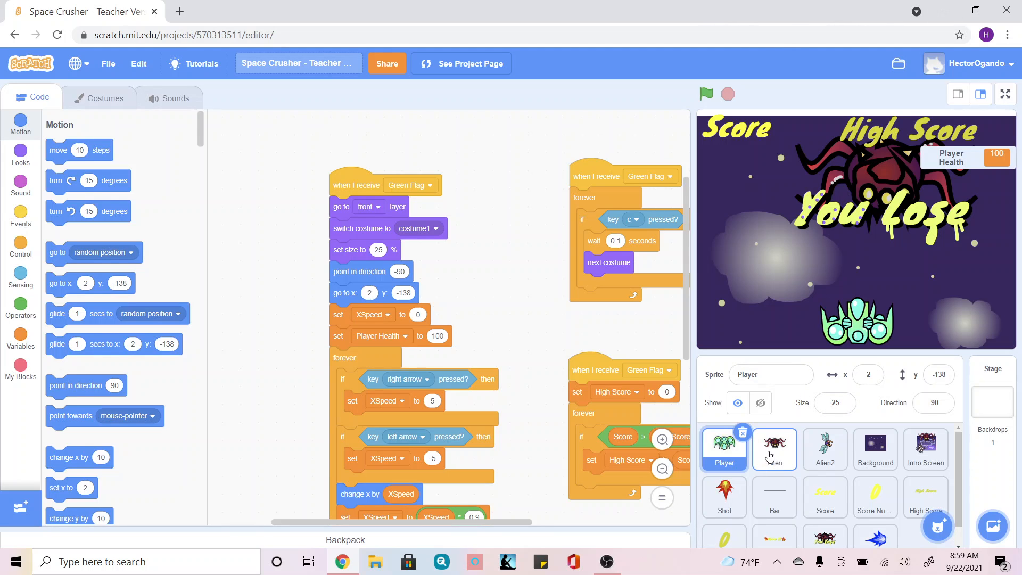
# Duplicate costume1 of the Alien sprite
pyautogui.click(777, 446)
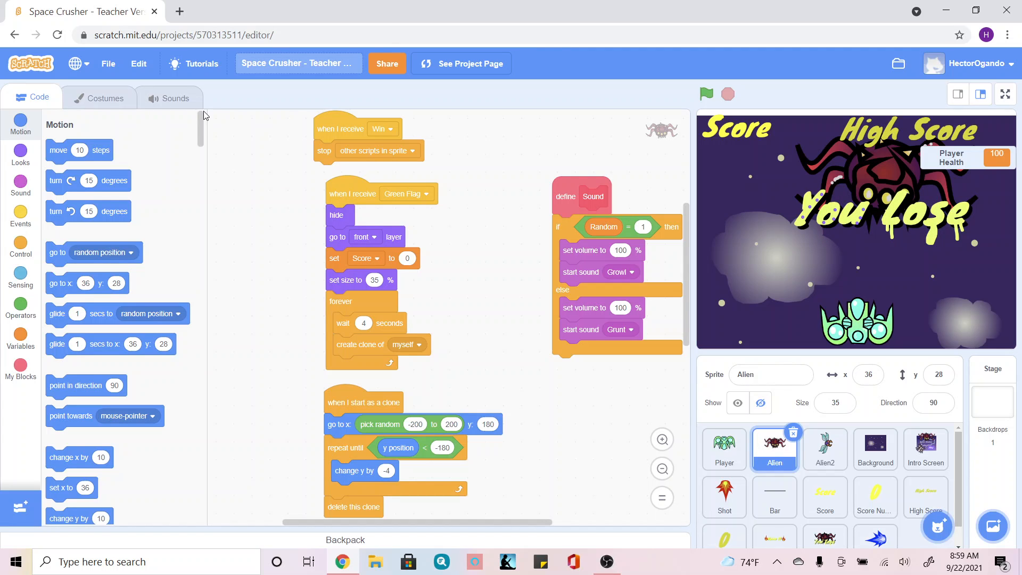
pyautogui.click(96, 101)
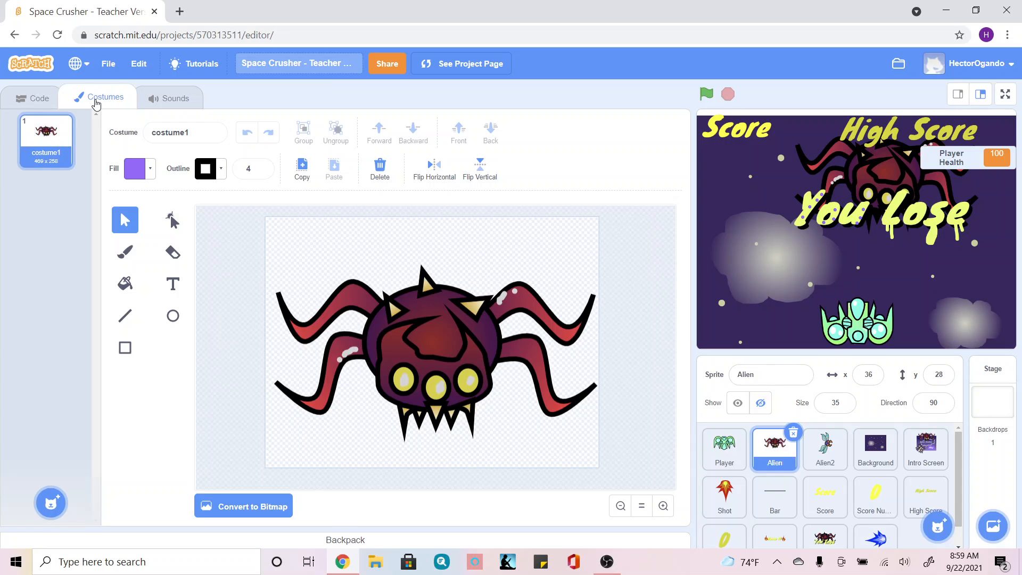
pyautogui.rightClick(43, 147)
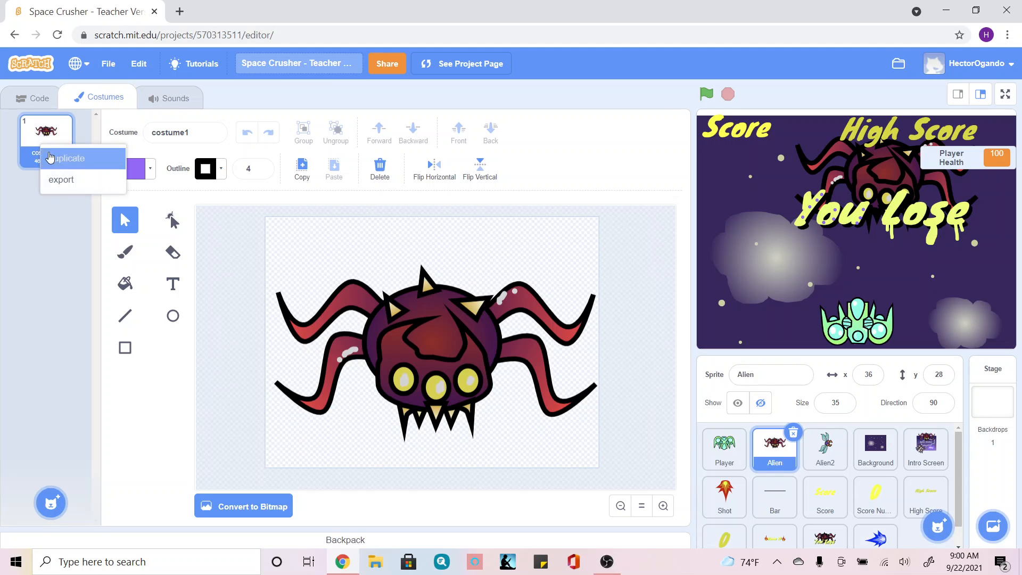
pyautogui.click(50, 157)
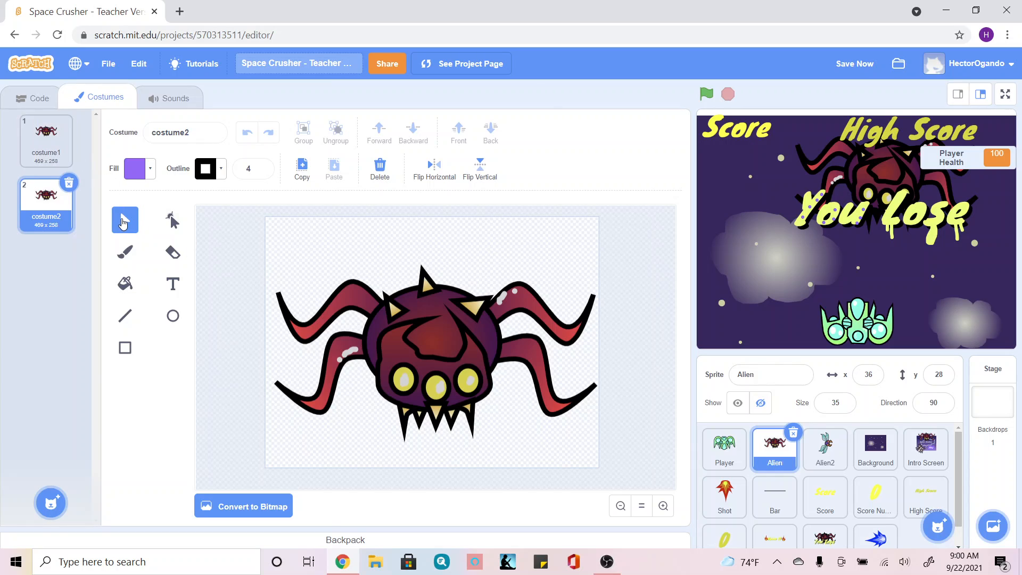
# Rotate the alien's upper-left and lower-right legs in costume2 so that their tips swing slightly upward
pyautogui.click(282, 304)
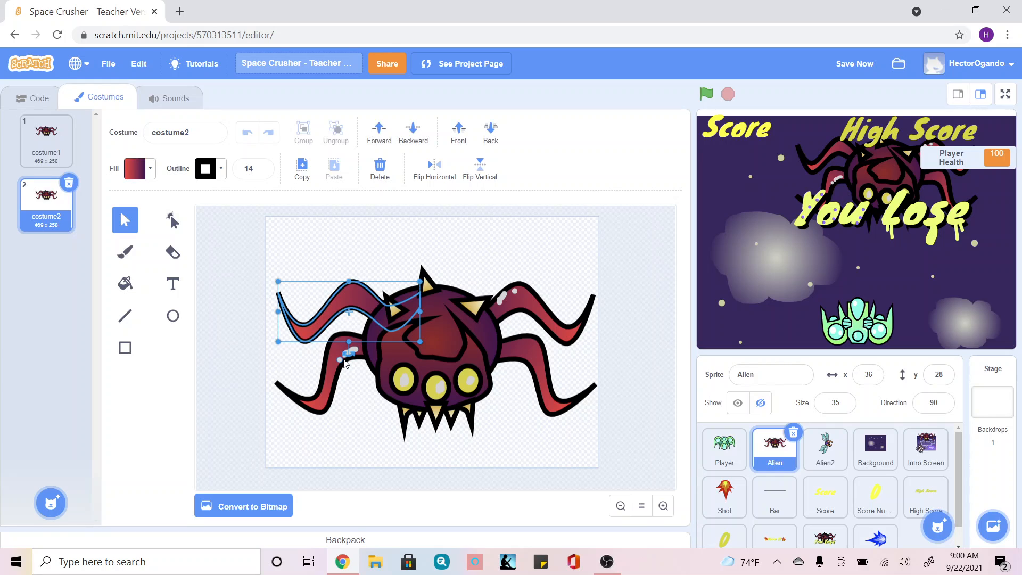
pyautogui.moveTo(349, 352); pyautogui.dragTo(338, 349)
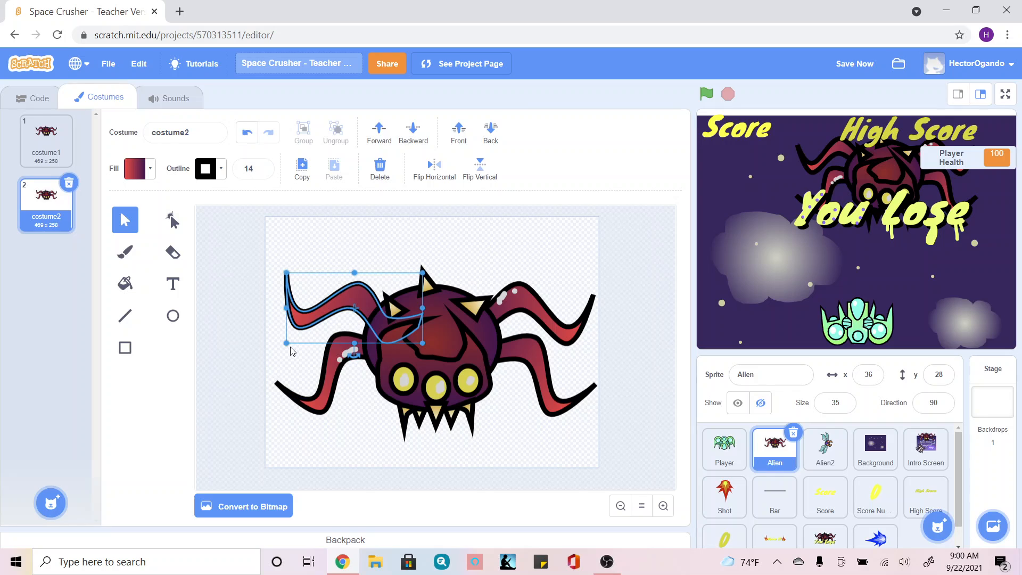
pyautogui.click(539, 362)
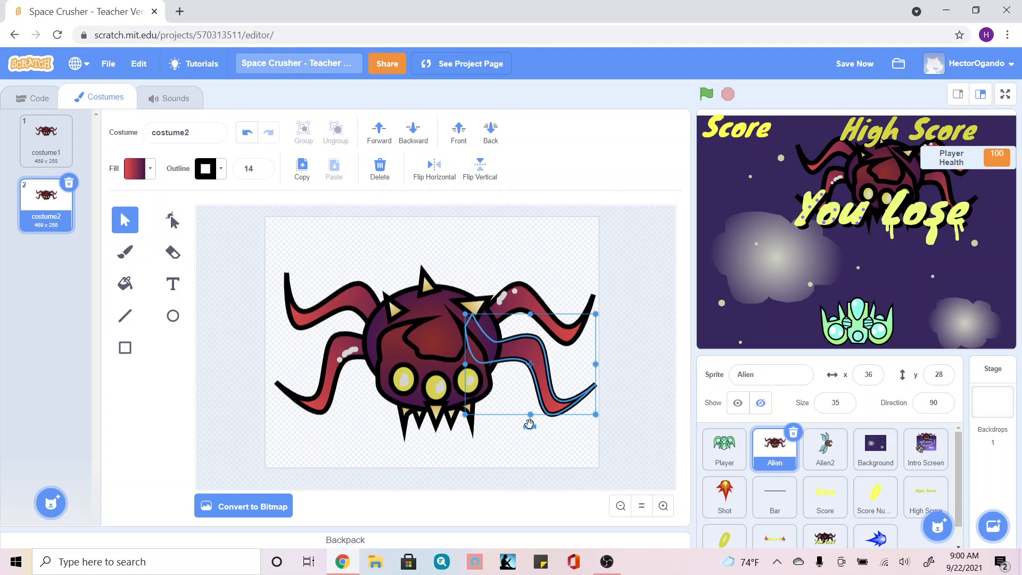
pyautogui.moveTo(531, 426); pyautogui.dragTo(546, 413)
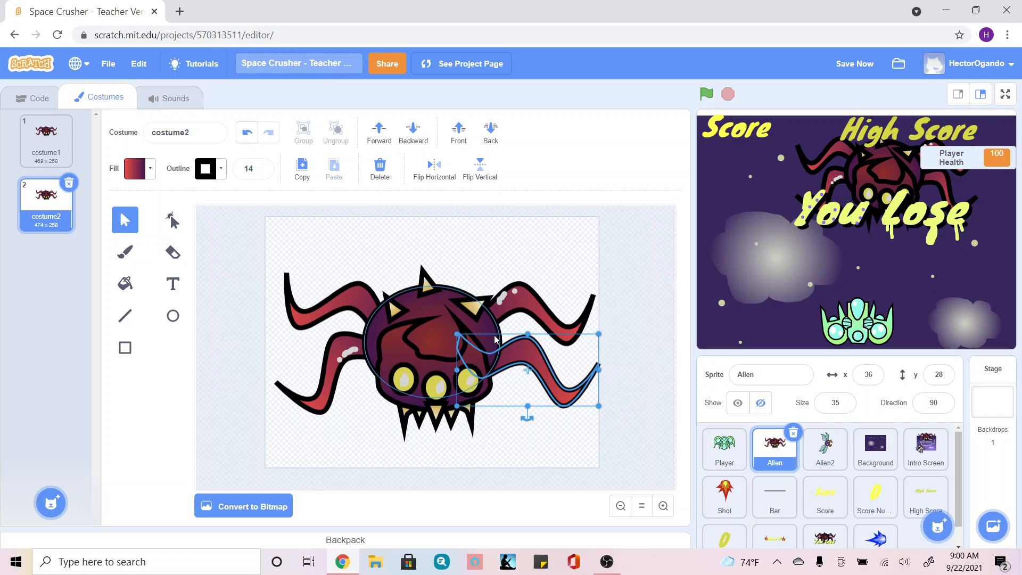
pyautogui.click(529, 296)
pyautogui.moveTo(529, 295); pyautogui.dragTo(535, 251)
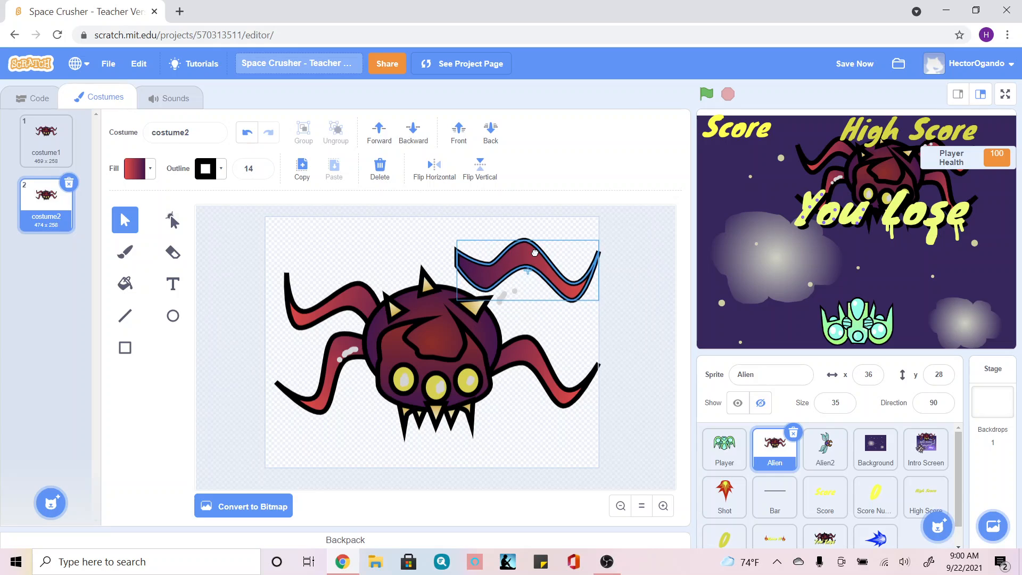
pyautogui.click(249, 137)
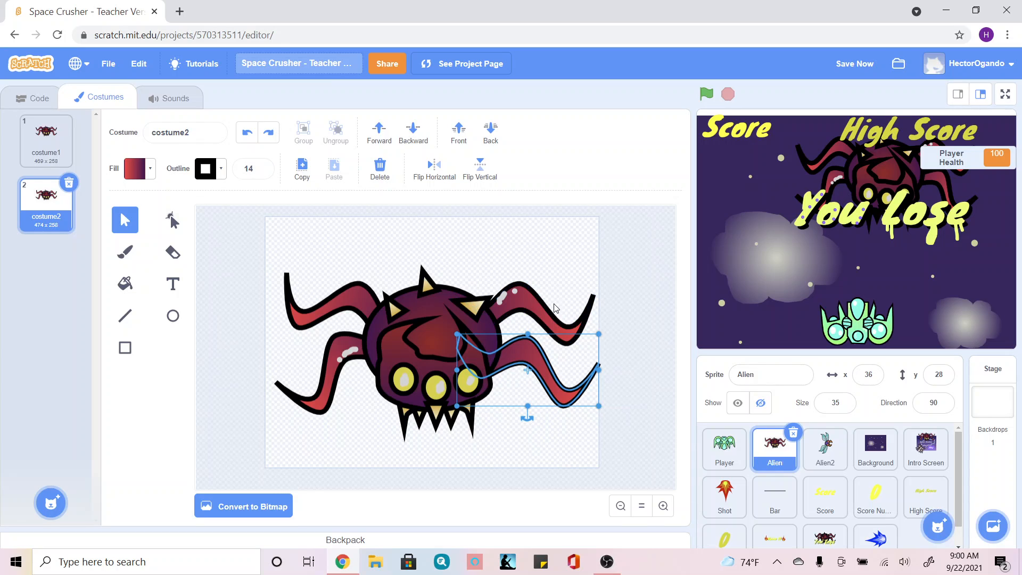
# Group the alien's upper-right leg with its white highlight spots and send the group to the back
pyautogui.click(529, 301)
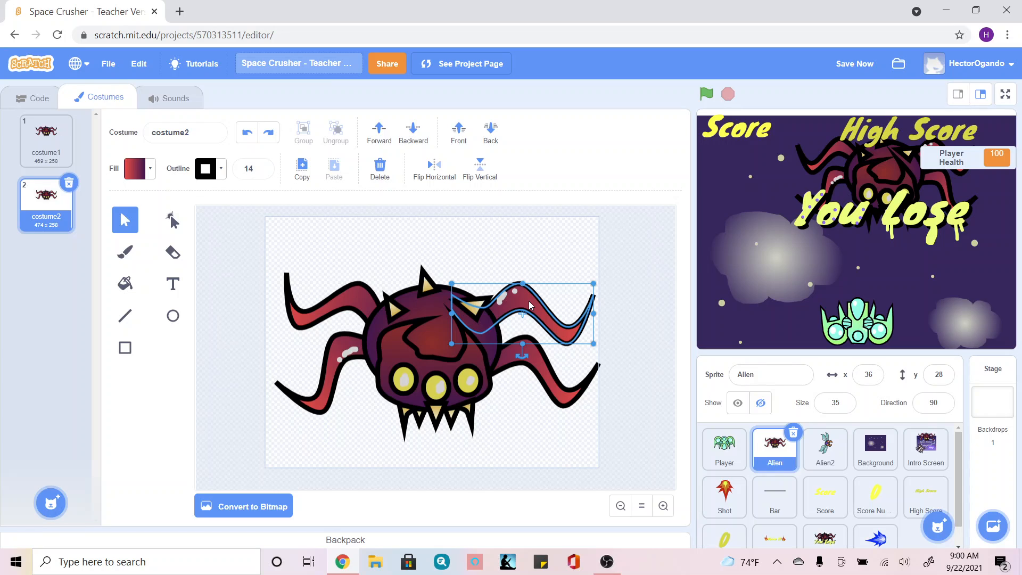
pyautogui.keyDown('shift'); pyautogui.click(515, 292); pyautogui.keyUp('shift')
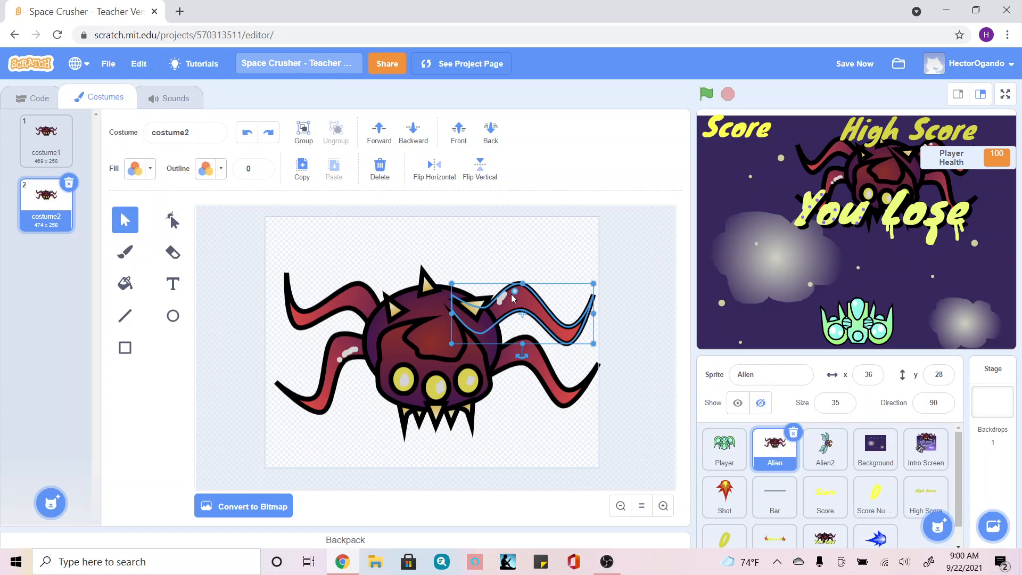
pyautogui.keyDown('shift'); pyautogui.click(498, 301); pyautogui.keyUp('shift')
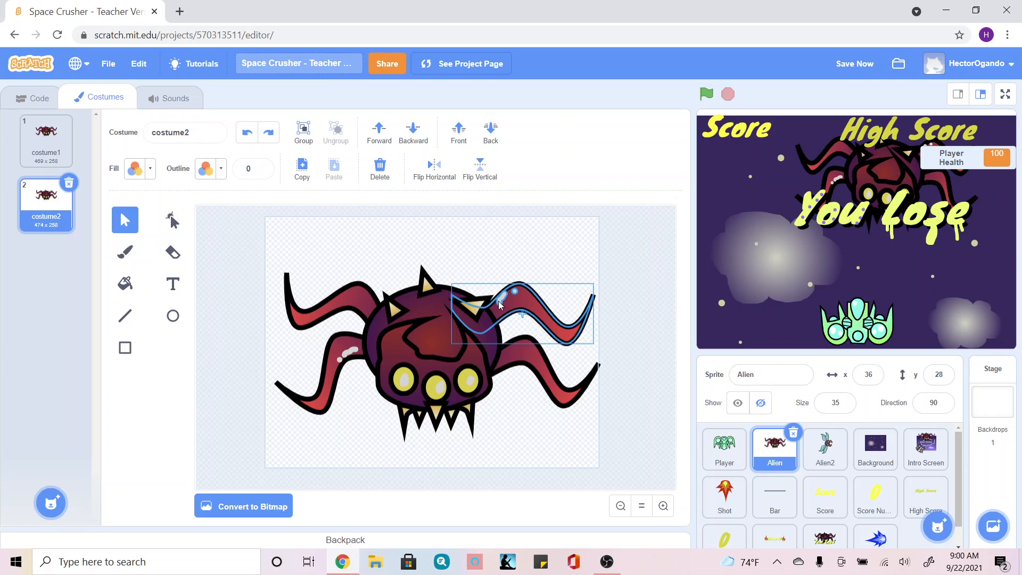
pyautogui.click(305, 130)
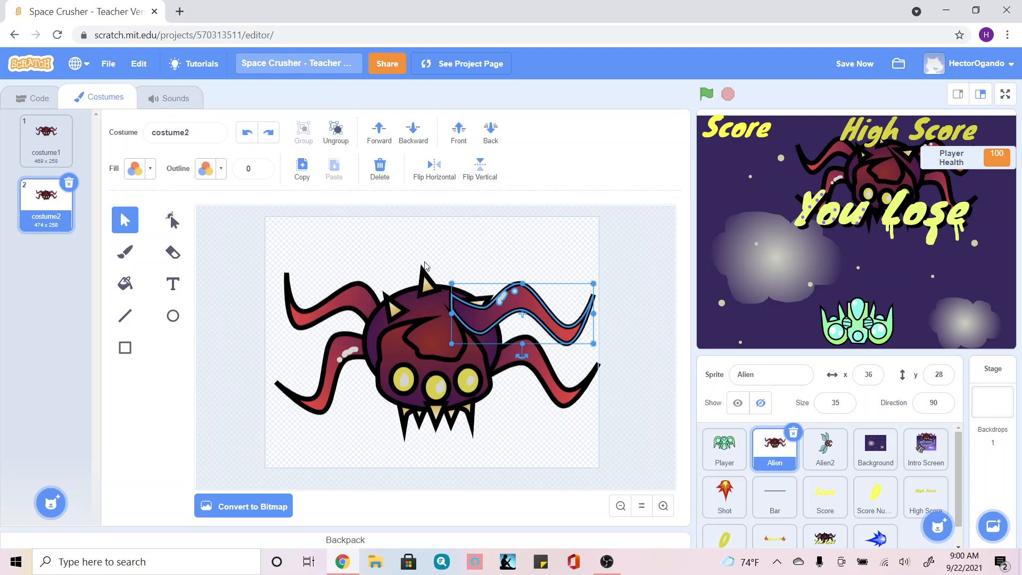
pyautogui.click(490, 128)
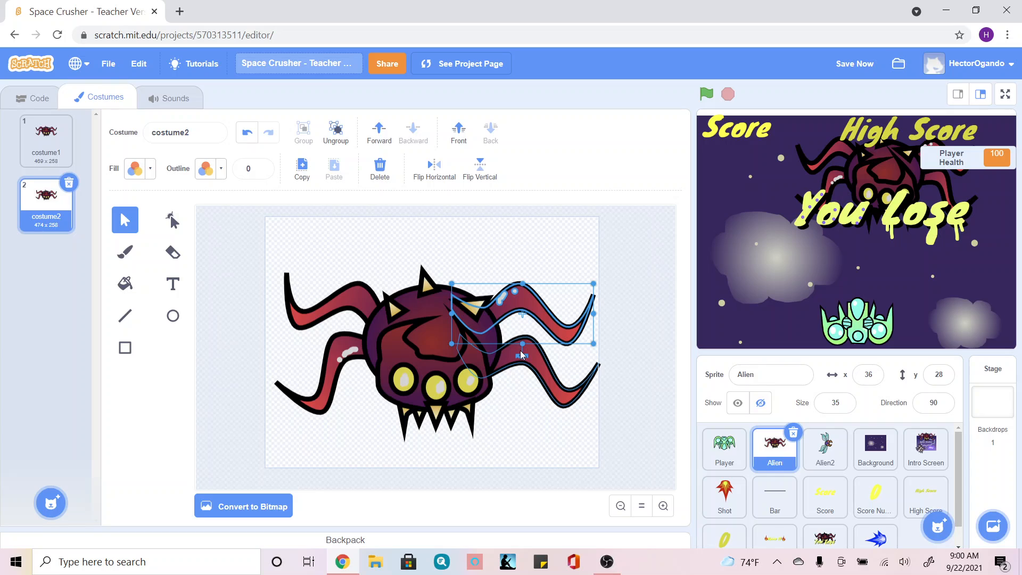
# Rotate the grouped upper-right leg in costume2 so that its tip points upward
pyautogui.click(520, 352)
pyautogui.moveTo(522, 352); pyautogui.dragTo(563, 339)
pyautogui.click(634, 342)
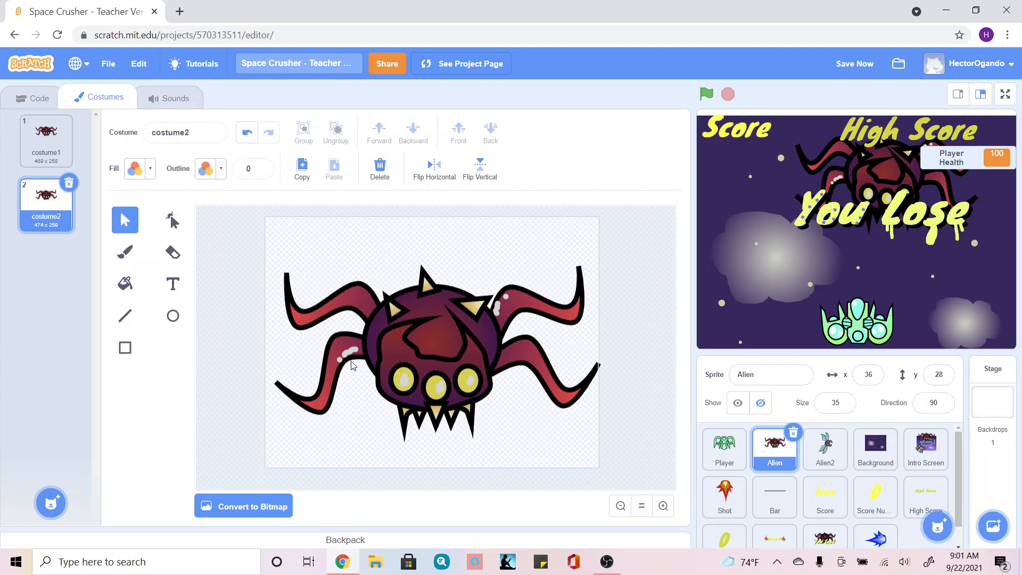
# Group the lower-left leg with its white highlights behind the alien's body and rotate it slightly upward
pyautogui.click(343, 342)
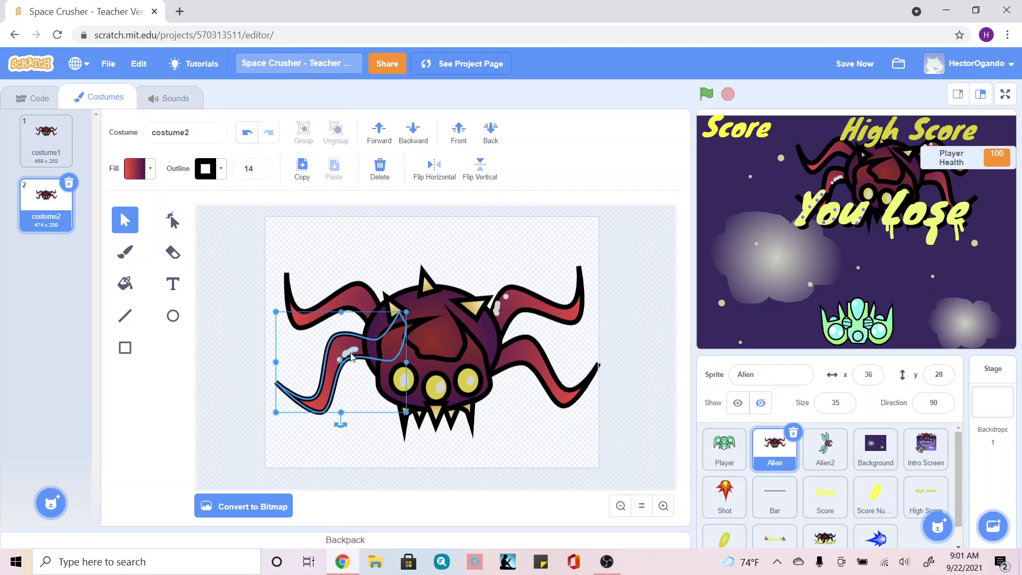
pyautogui.keyDown('shift'); pyautogui.click(351, 356); pyautogui.keyUp('shift')
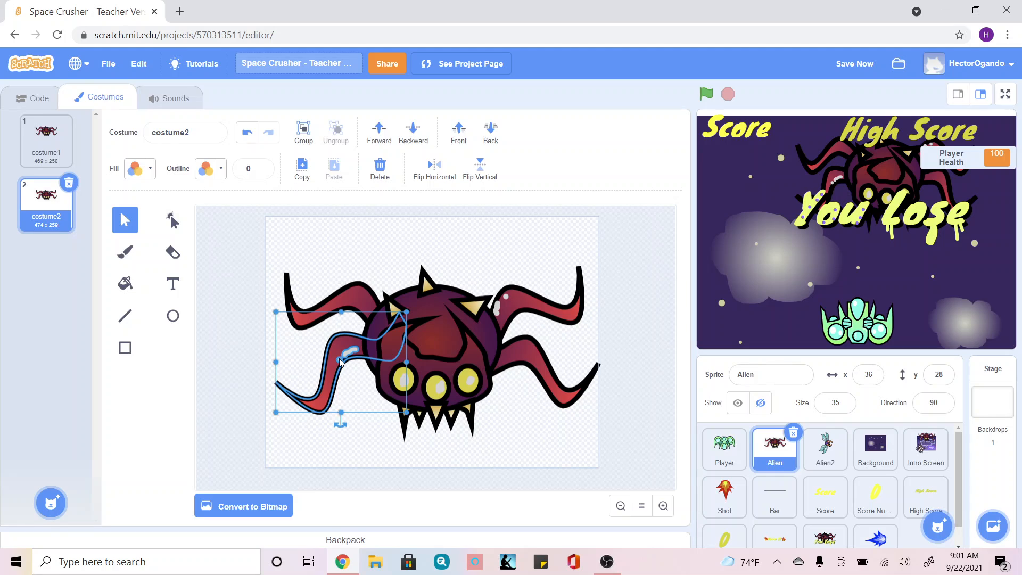
pyautogui.click(304, 133)
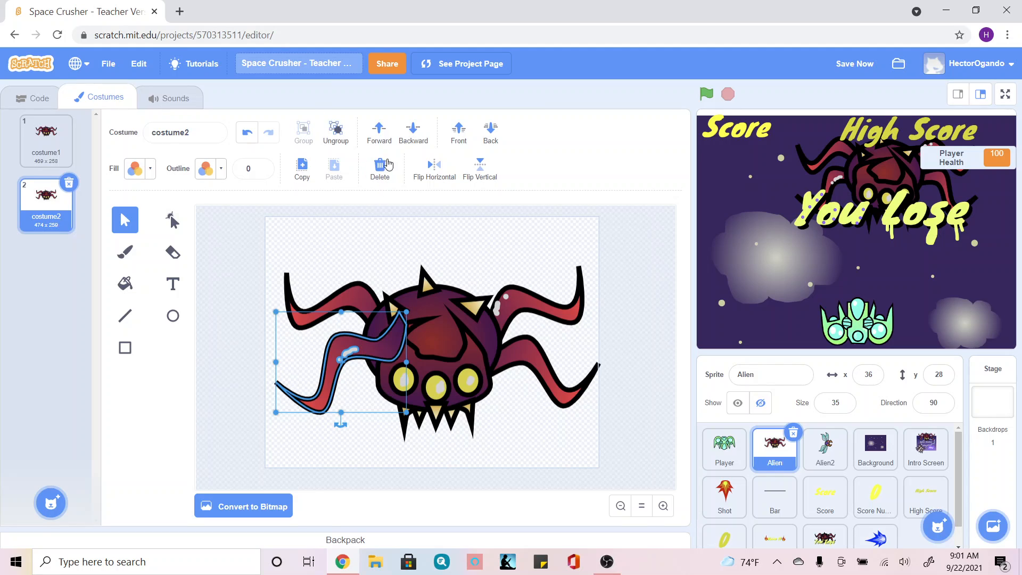
pyautogui.click(487, 137)
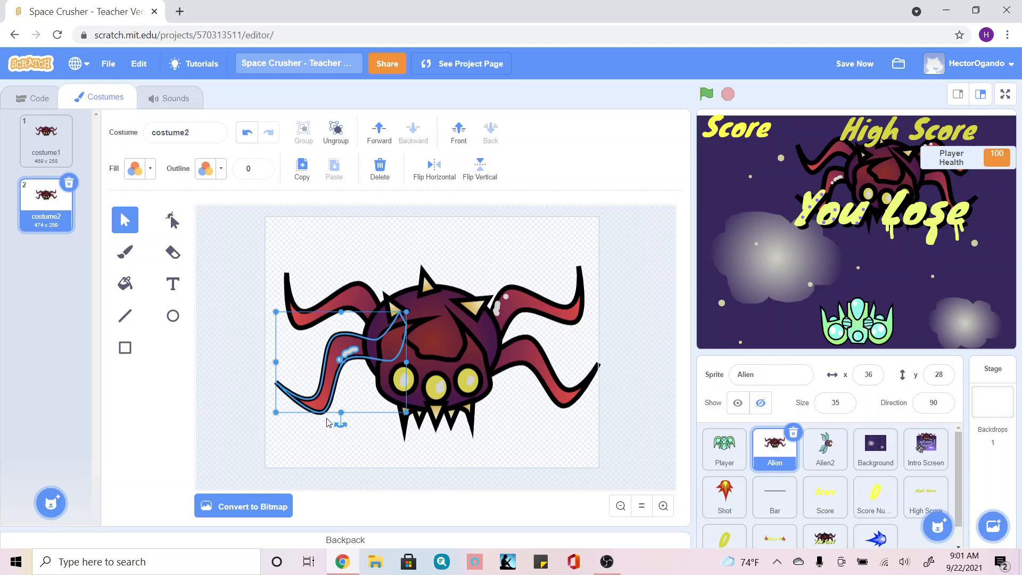
pyautogui.moveTo(339, 419); pyautogui.dragTo(322, 414)
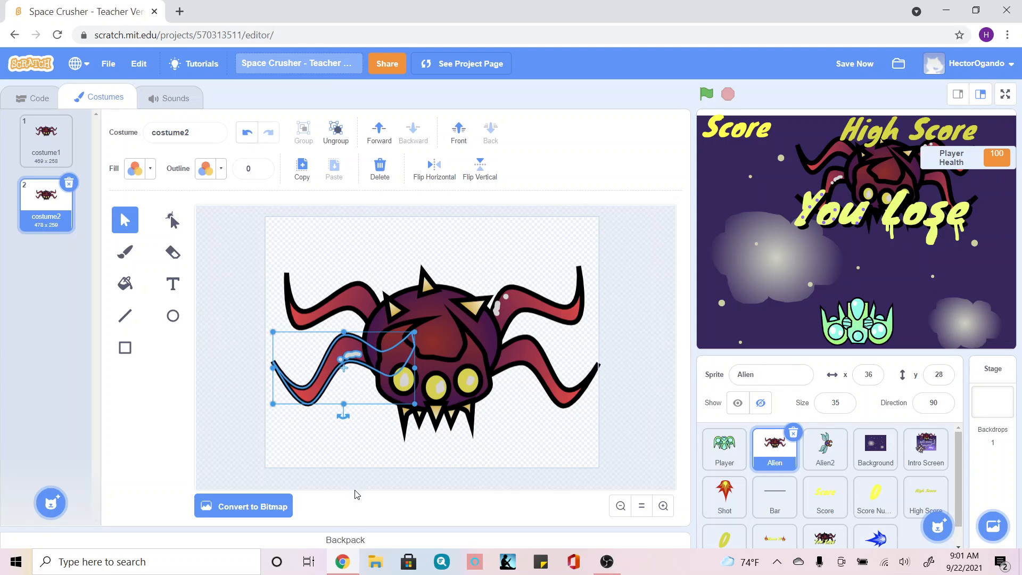
pyautogui.click(445, 459)
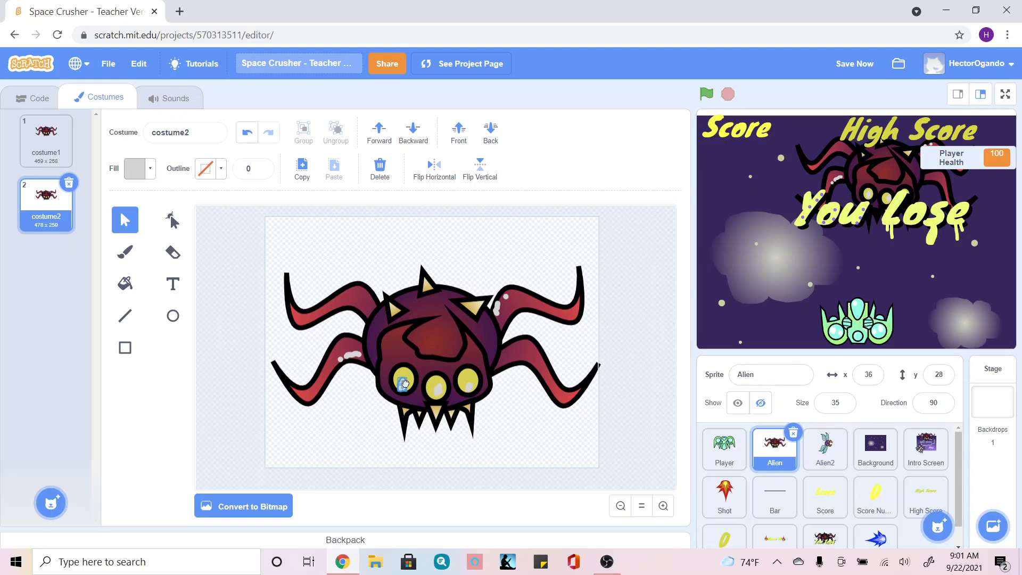
# Group the alien's teeth behind all other shapes and move them slightly up into the head
pyautogui.moveTo(478, 447); pyautogui.dragTo(398, 421)
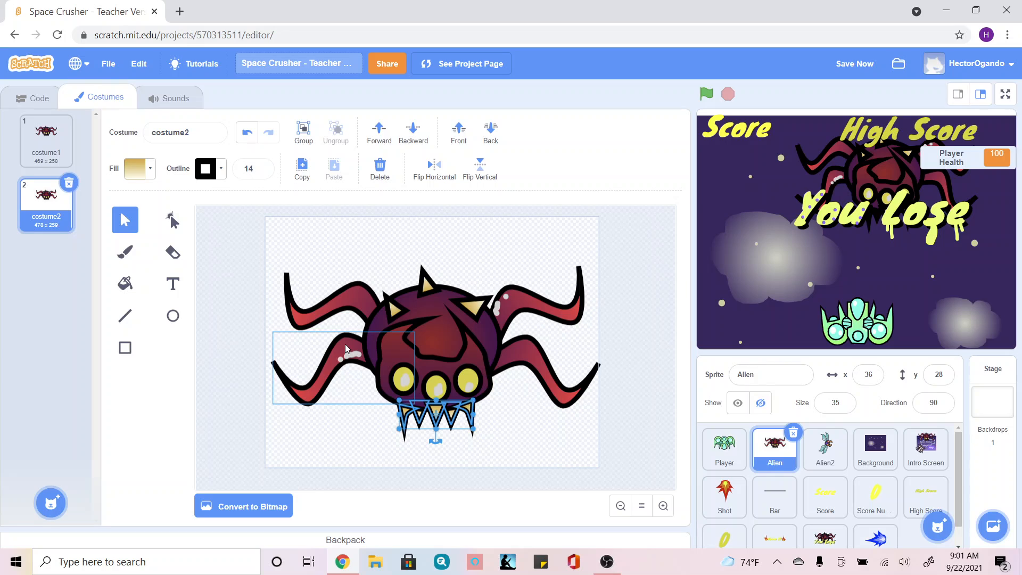
pyautogui.click(303, 131)
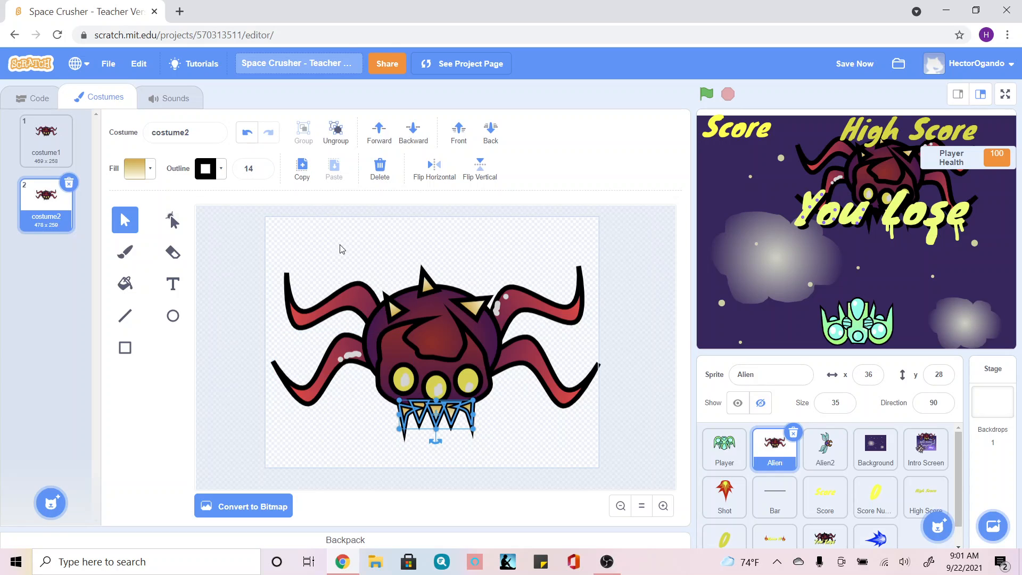
pyautogui.click(490, 130)
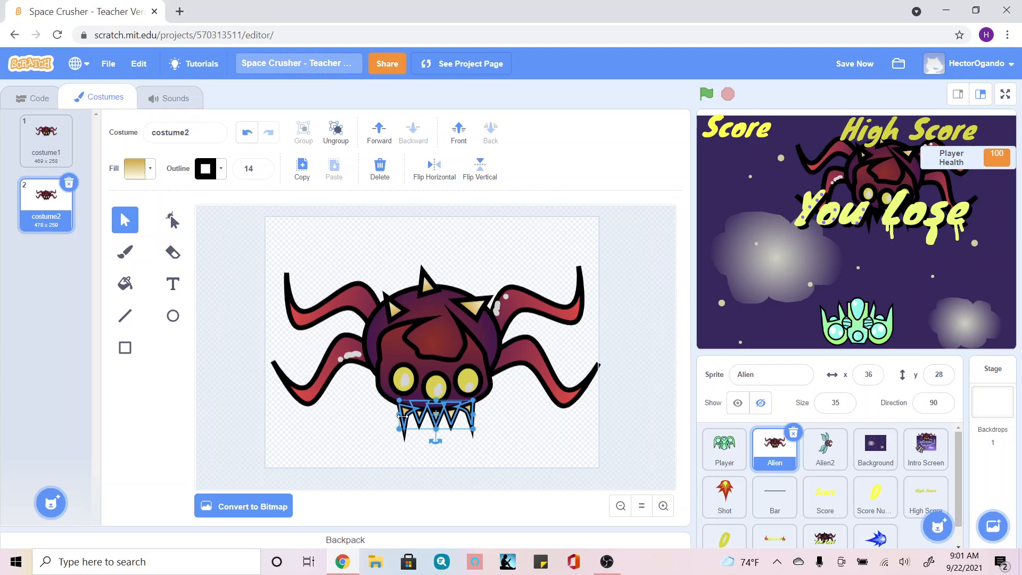
pyautogui.moveTo(407, 419); pyautogui.dragTo(406, 408)
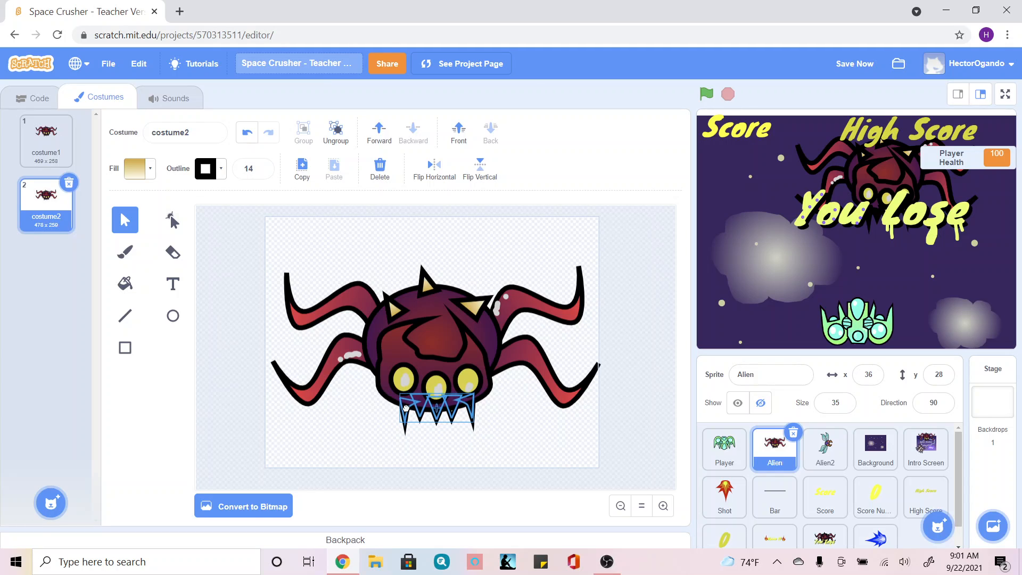
pyautogui.click(360, 436)
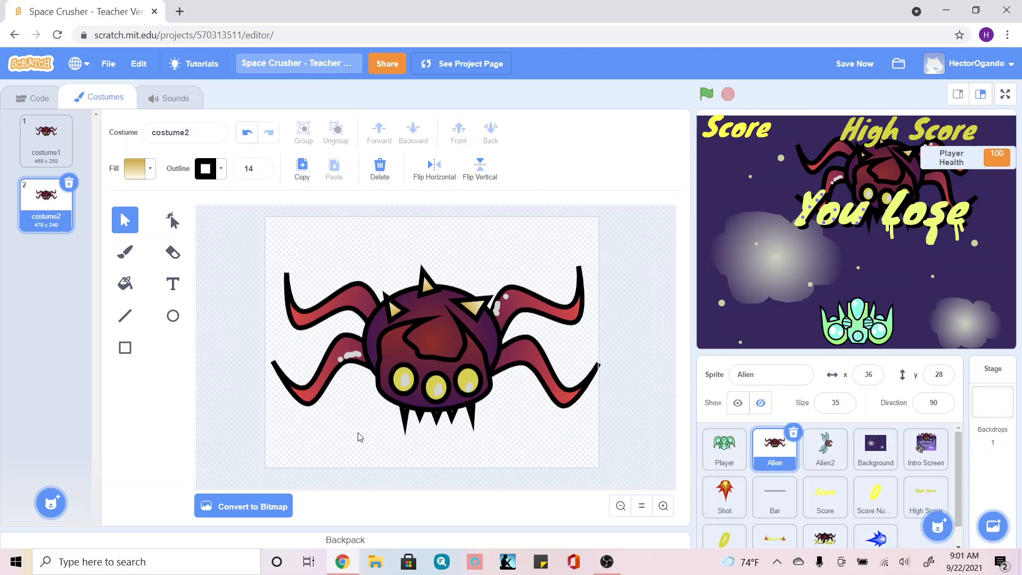
# Duplicate costume2 and move the teeth slightly down in the new costume3
pyautogui.rightClick(46, 223)
pyautogui.click(59, 231)
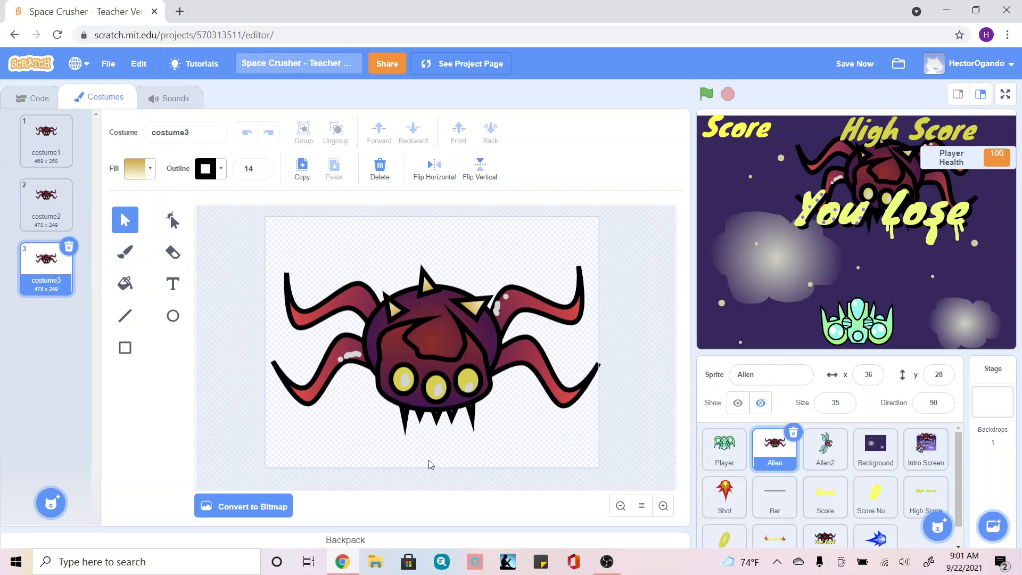
pyautogui.click(408, 421)
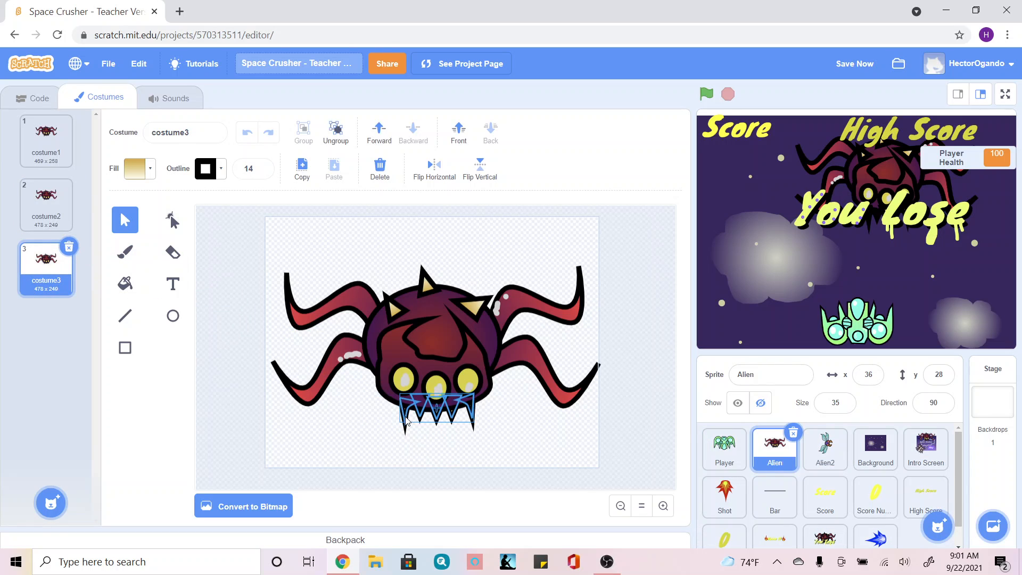
pyautogui.moveTo(405, 417); pyautogui.dragTo(404, 424)
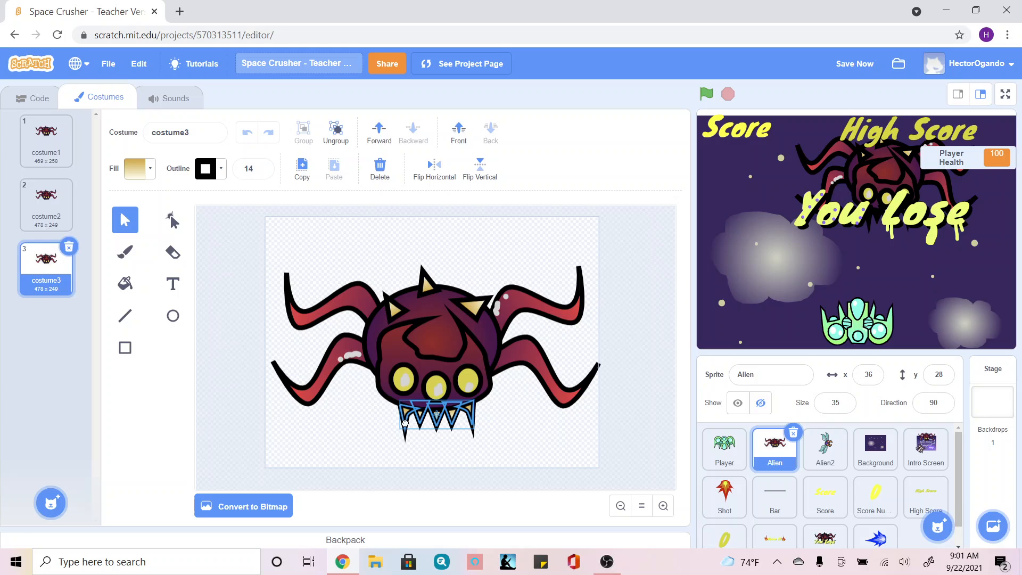
pyautogui.click(359, 433)
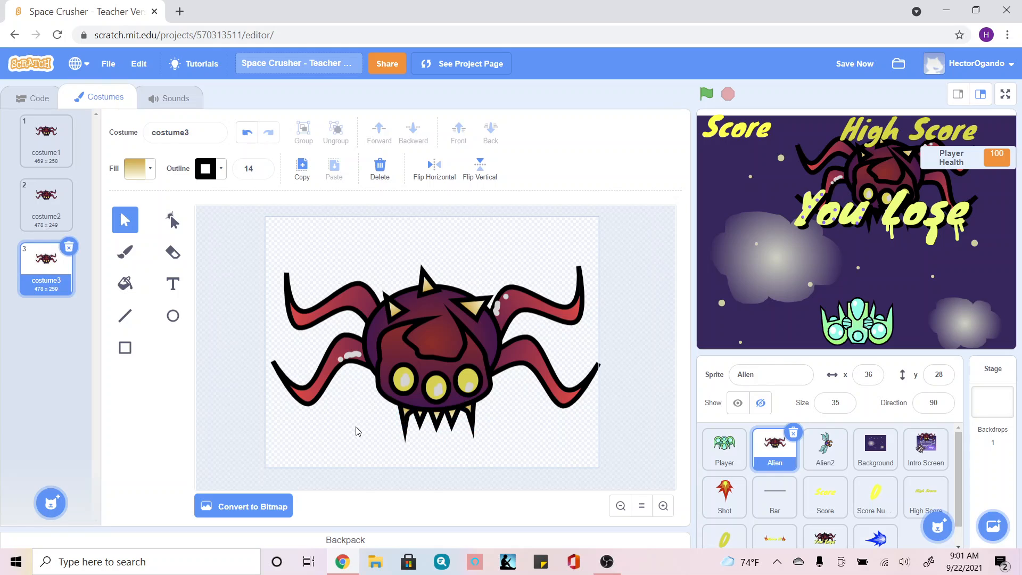
# Rotate the alien's upper-left and lower-left legs in costume3 so that their tips swing downward
pyautogui.click(283, 301)
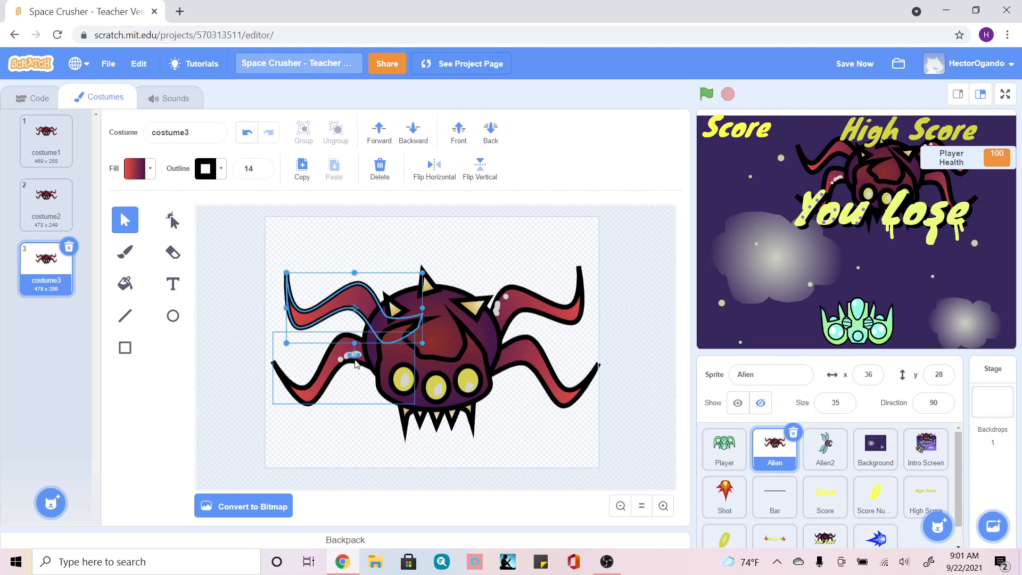
pyautogui.moveTo(354, 356); pyautogui.dragTo(372, 384)
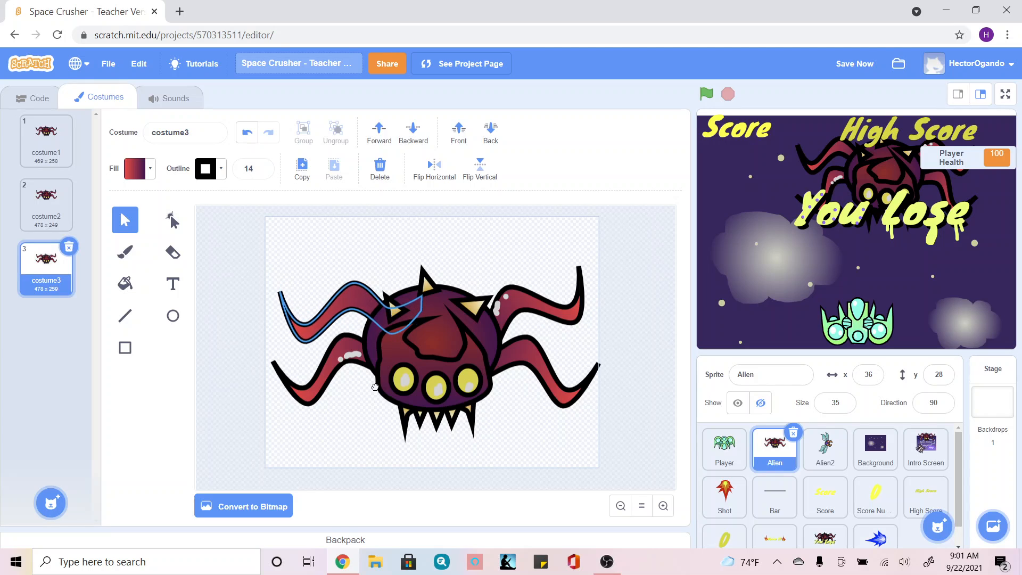
pyautogui.click(314, 384)
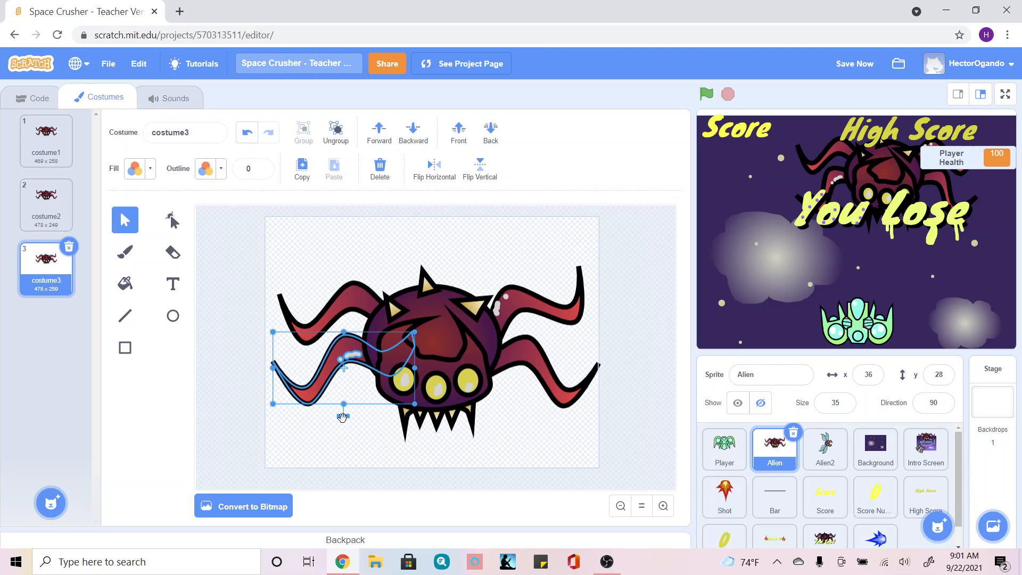
pyautogui.moveTo(343, 418); pyautogui.dragTo(371, 428)
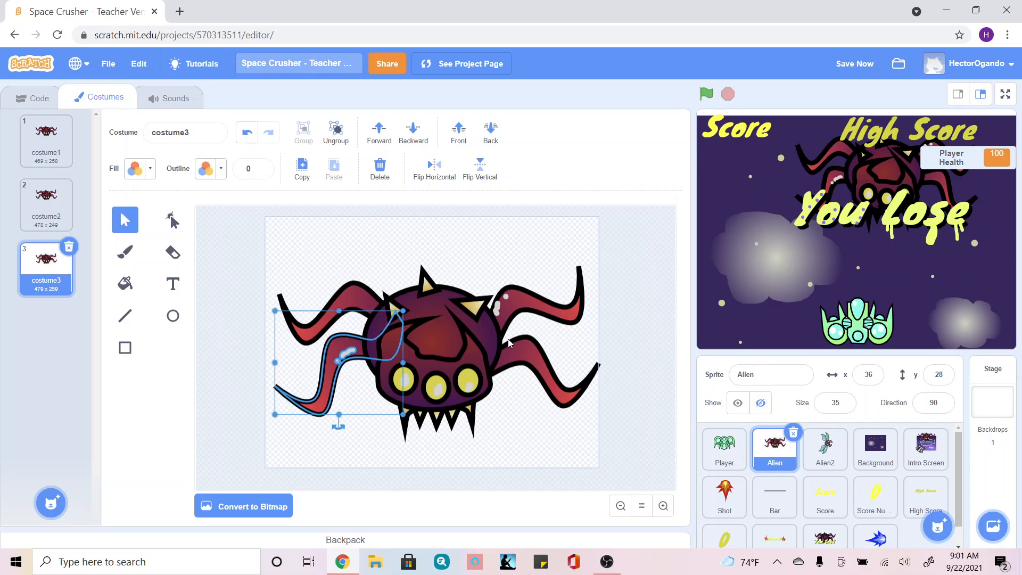
# Rotate the alien's lower-right and upper-right legs in costume3 so that their tips swing downward
pyautogui.click(527, 355)
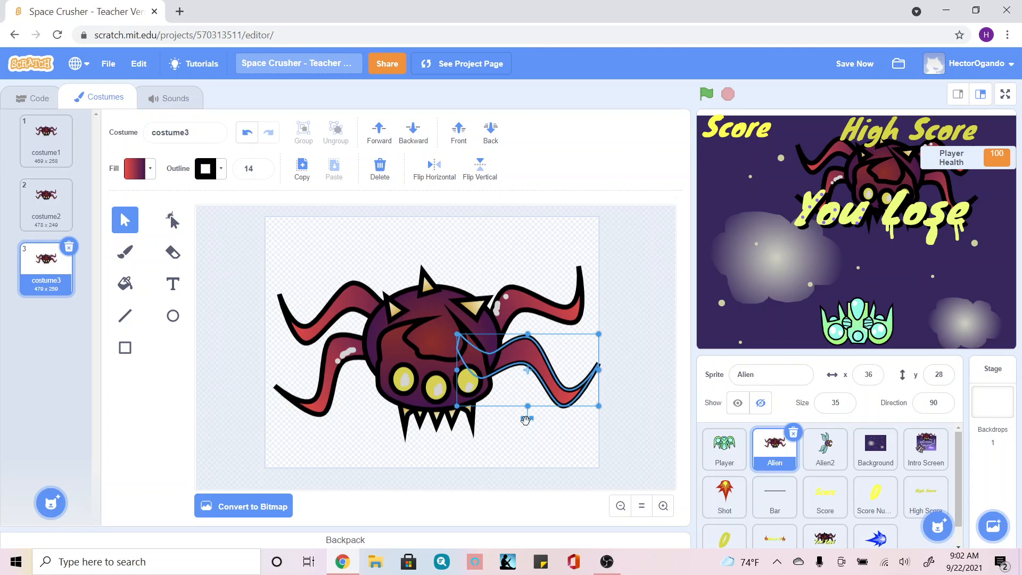
pyautogui.moveTo(527, 417); pyautogui.dragTo(509, 435)
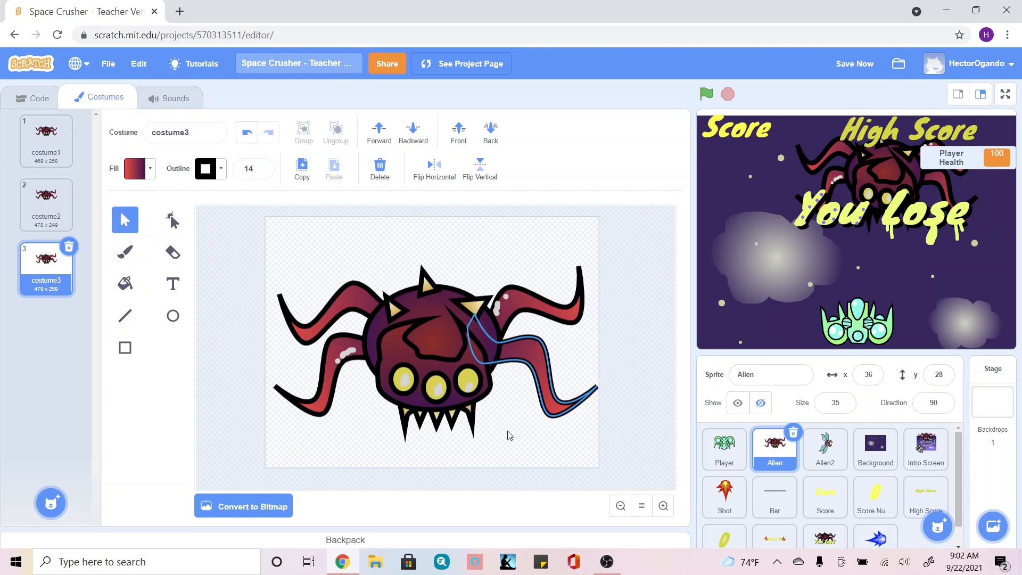
pyautogui.click(522, 338)
pyautogui.moveTo(516, 363); pyautogui.dragTo(481, 396)
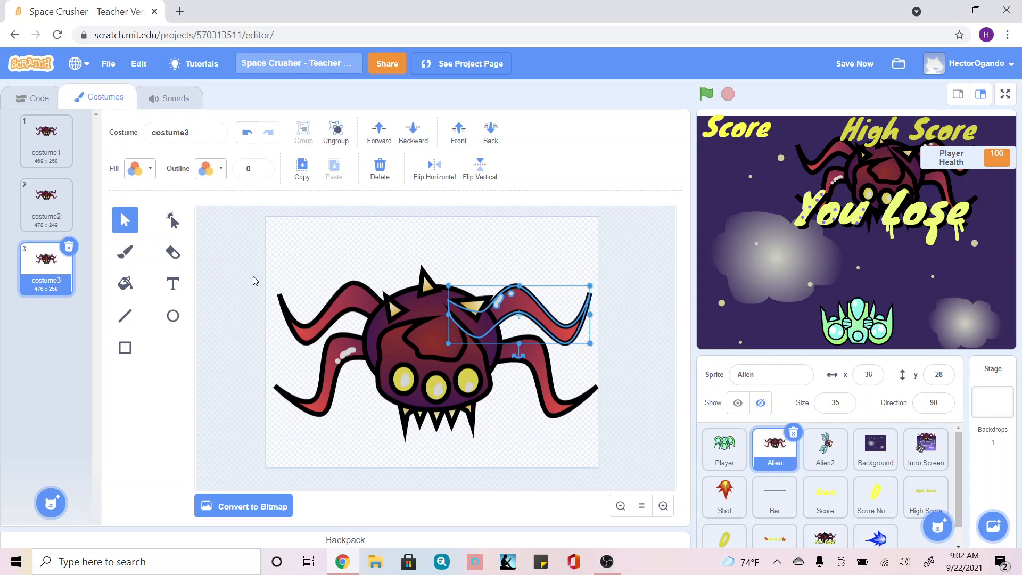
pyautogui.click(242, 275)
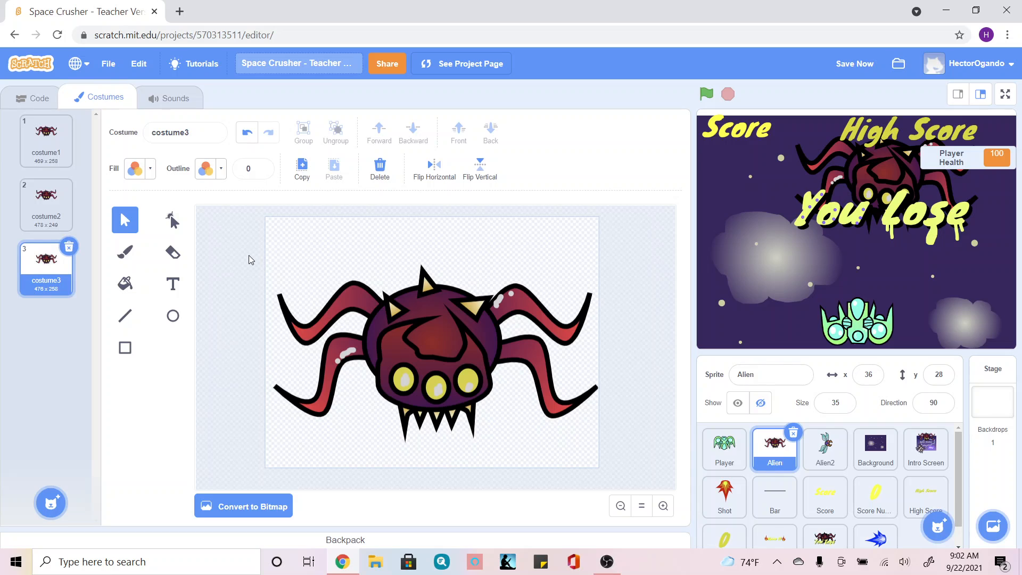
# Select all of the alien's shapes in costume3 and make small rotation adjustments, ending with nothing selected
pyautogui.moveTo(612, 442); pyautogui.dragTo(612, 443)
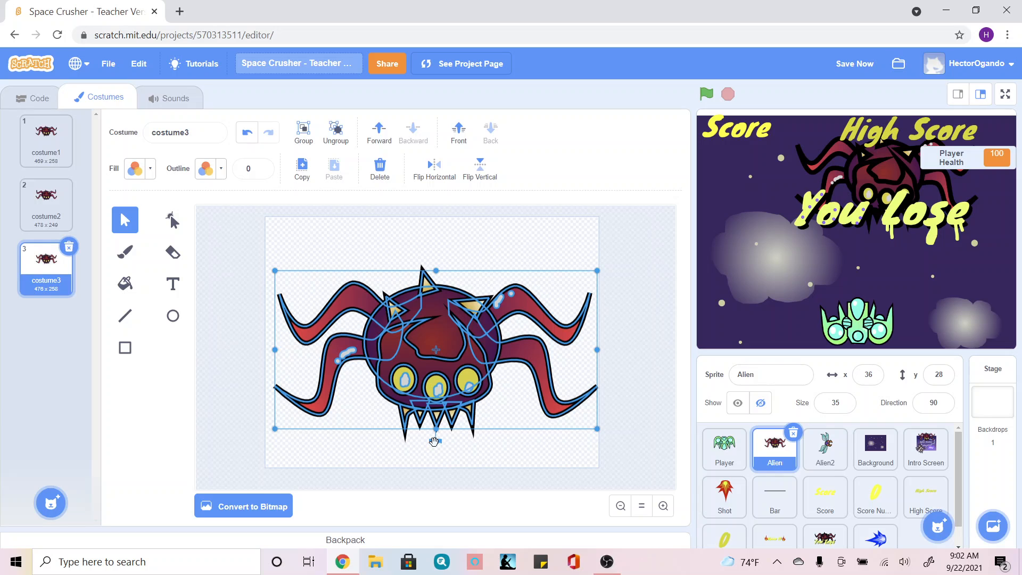
pyautogui.moveTo(434, 441); pyautogui.dragTo(434, 442)
pyautogui.moveTo(427, 439)
pyautogui.mouseDown()
pyautogui.moveTo(421, 429)
pyautogui.moveTo(435, 430)
pyautogui.moveTo(425, 426)
pyautogui.mouseUp()
pyautogui.click(237, 351)
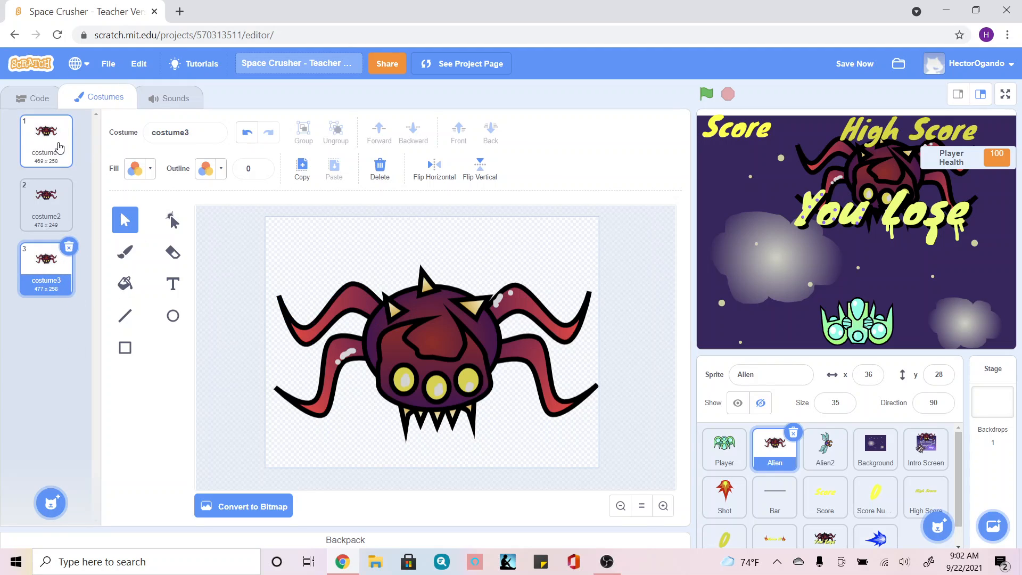
# Make costume1 the Alien sprite's current costume and open the sprite's scripts
pyautogui.click(40, 143)
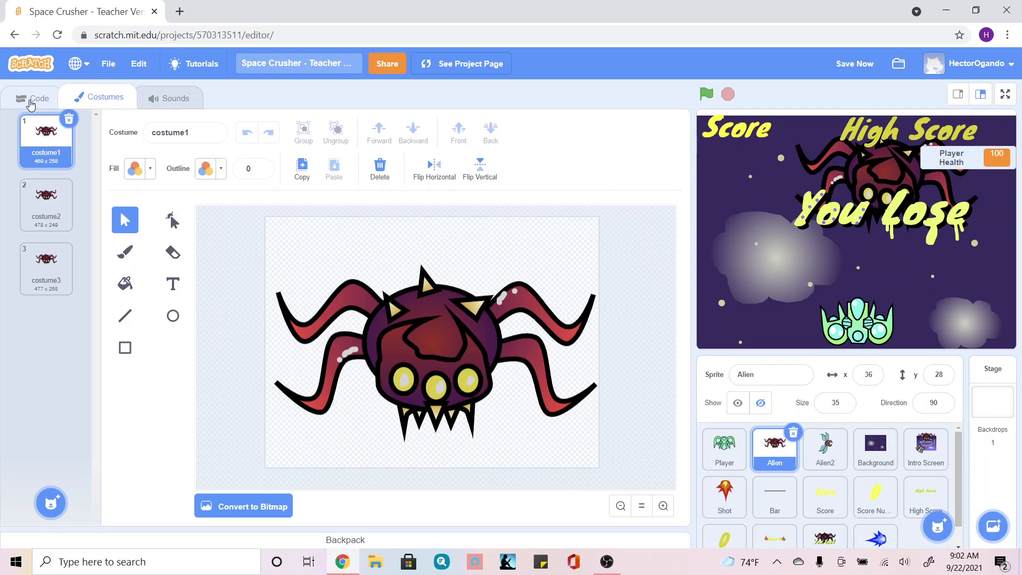
pyautogui.click(33, 98)
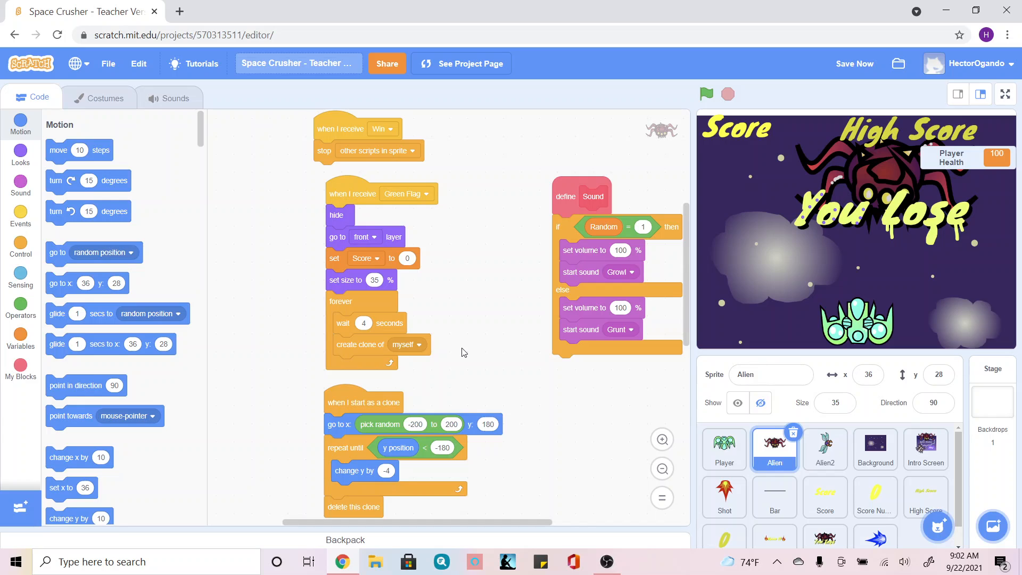
# Open the Alien2 sprite's costumes and duplicate costume1 as costume2
pyautogui.click(826, 454)
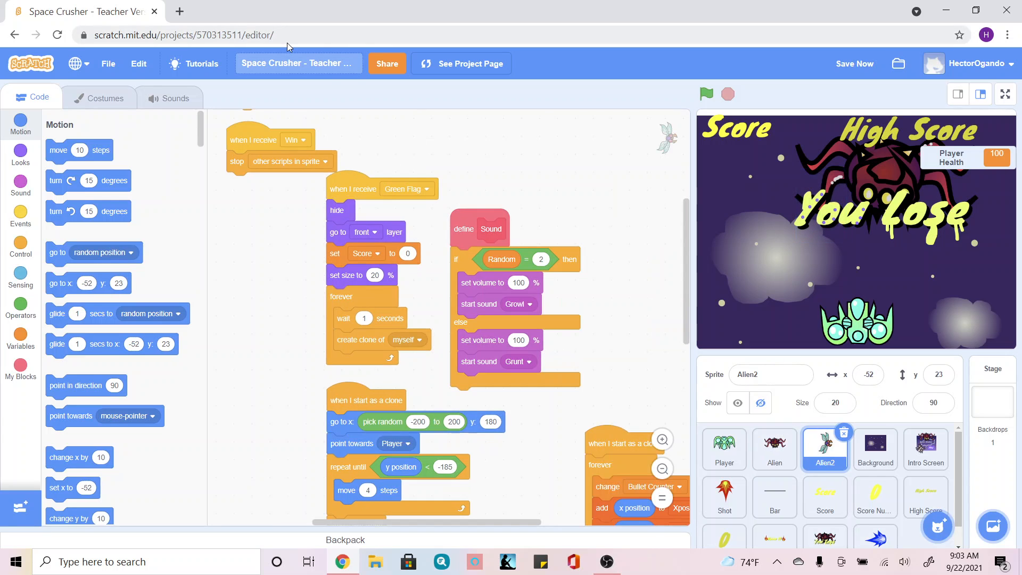
pyautogui.click(99, 100)
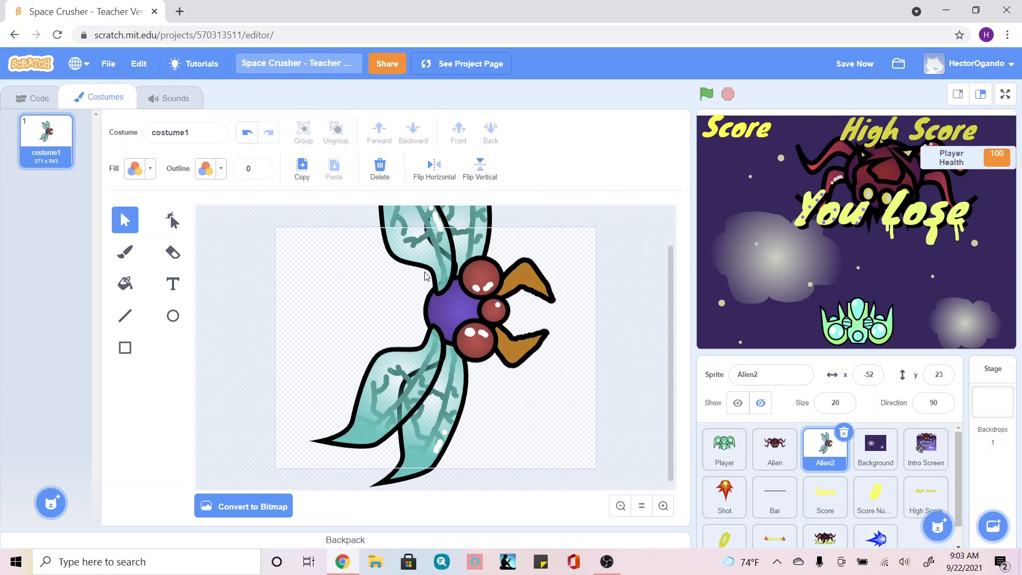
pyautogui.click(405, 240)
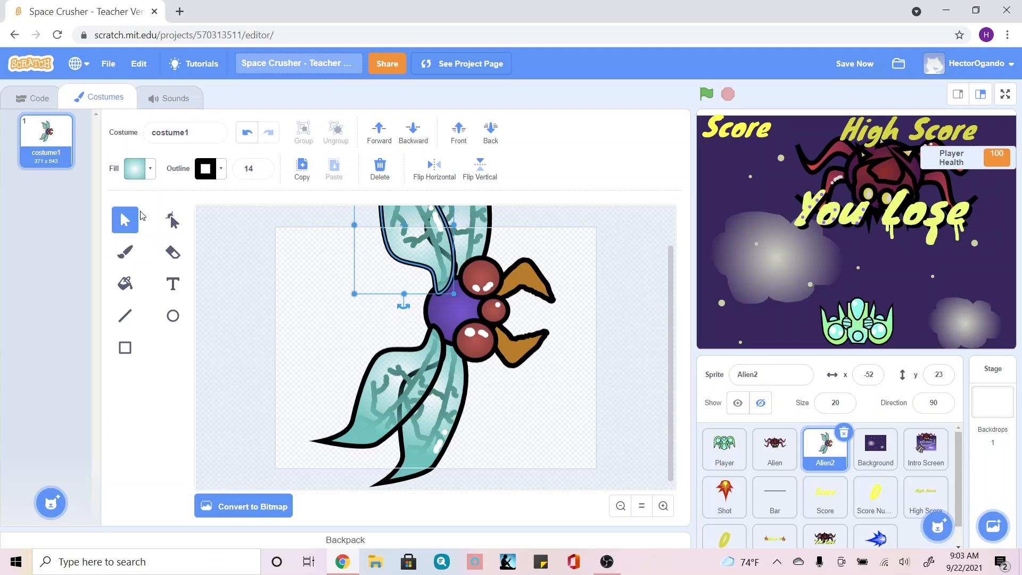
pyautogui.rightClick(33, 133)
pyautogui.click(53, 140)
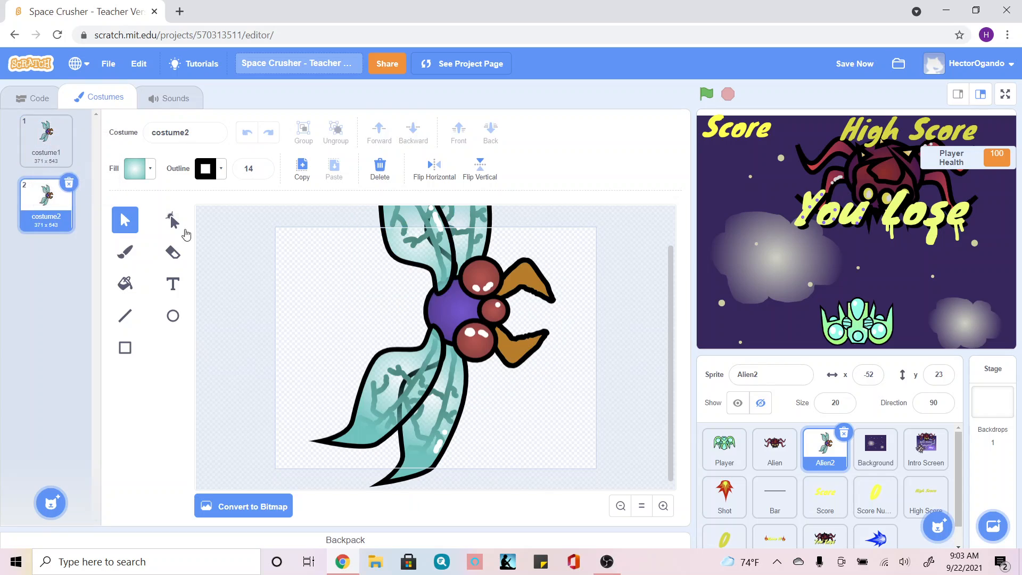
# Rotate the upper-left wing slightly counter-clockwise in Alien2's costume2
pyautogui.click(416, 241)
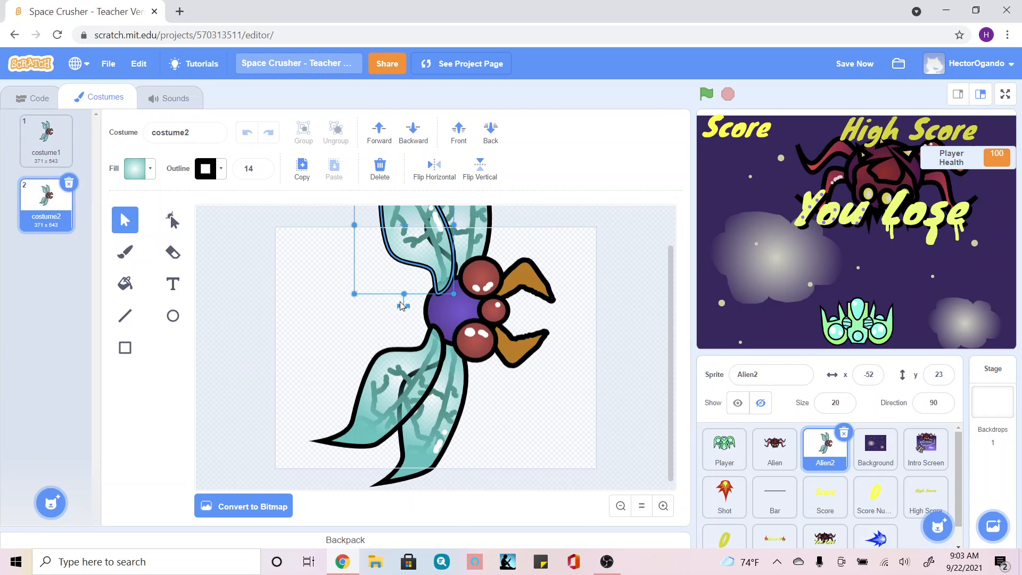
pyautogui.click(402, 305)
pyautogui.click(421, 266)
pyautogui.moveTo(407, 305); pyautogui.dragTo(413, 305)
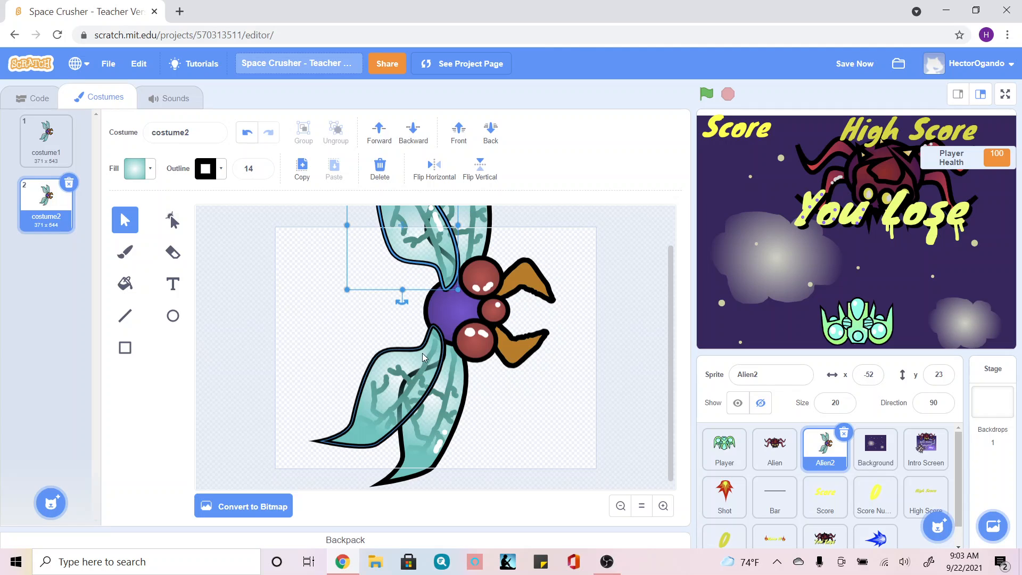
pyautogui.click(515, 401)
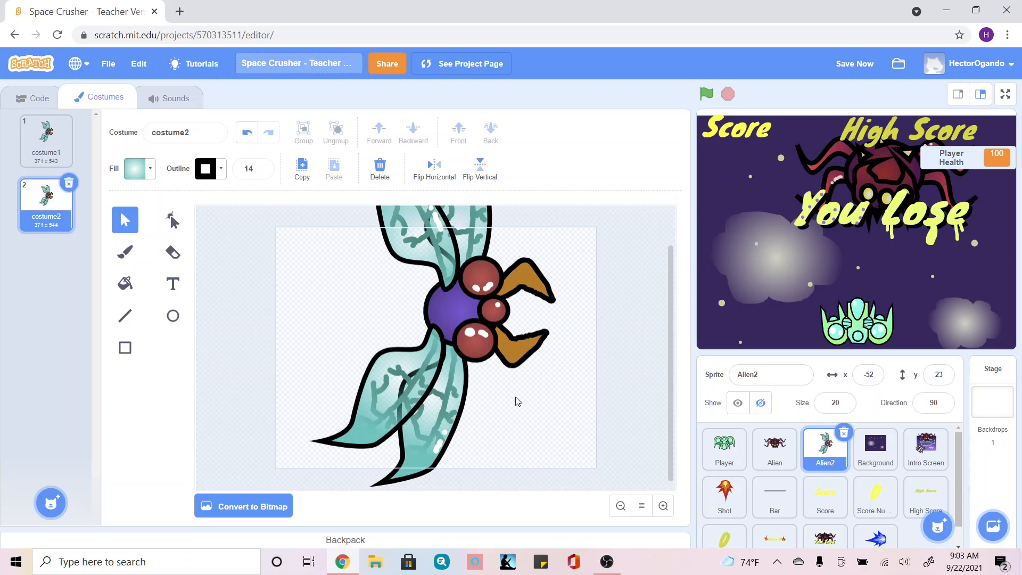